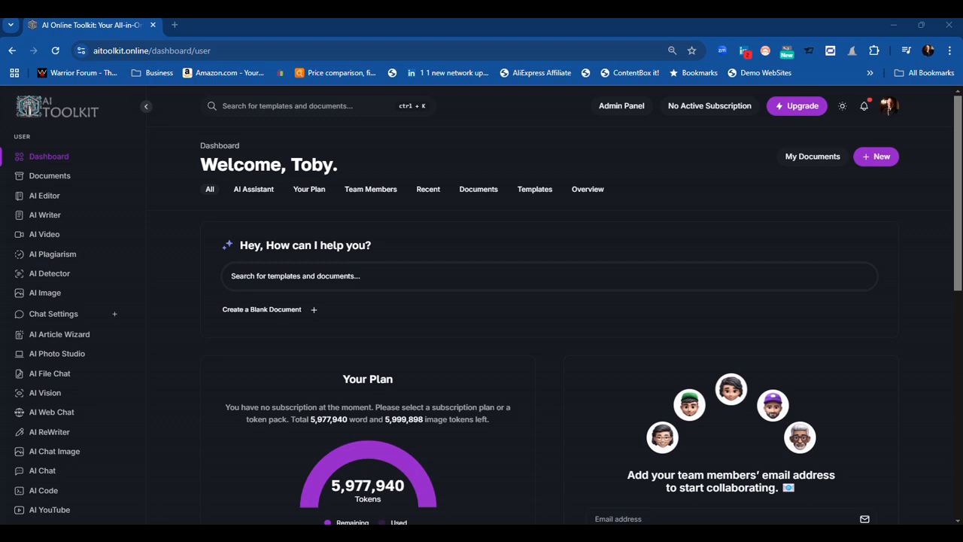
- Open the AI YouTube generator and enter the AI Toolkit Launch Party video's address as the YouTube Video URL
scroll(47, 490, down, 1)
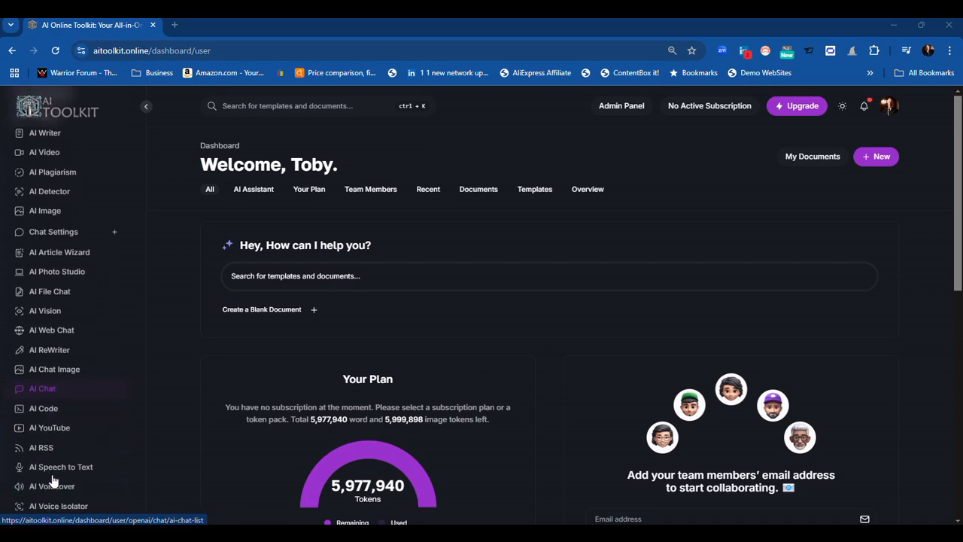
click(49, 422)
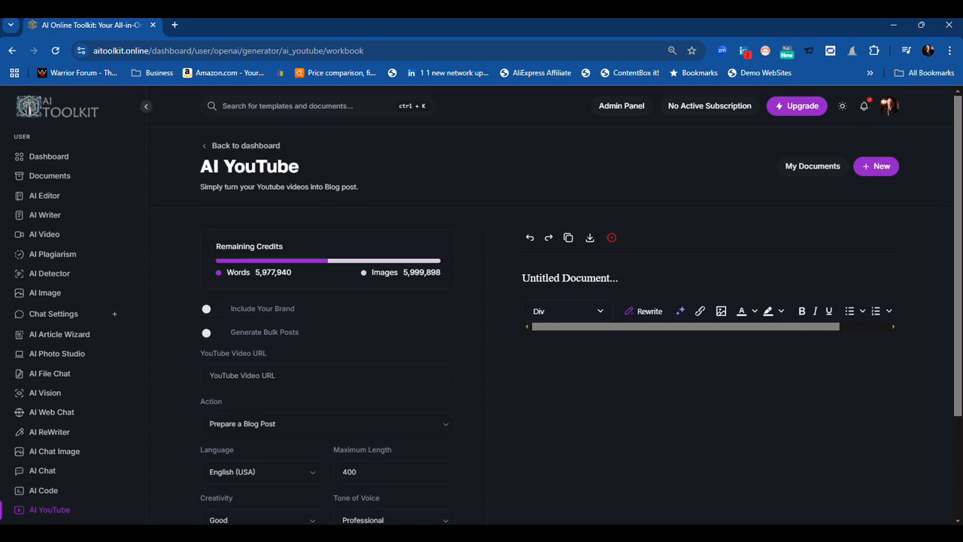
drag(226, 525, 434, 69)
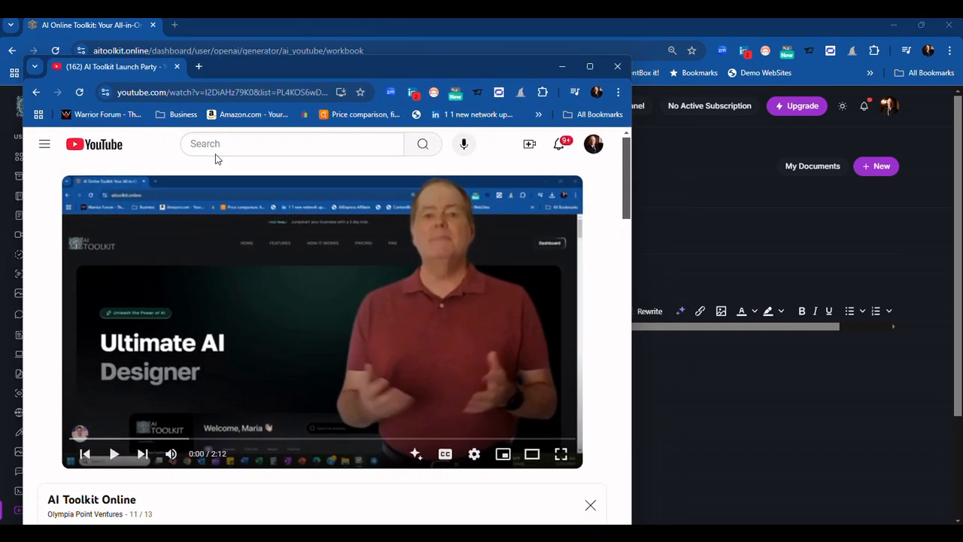
click(218, 91)
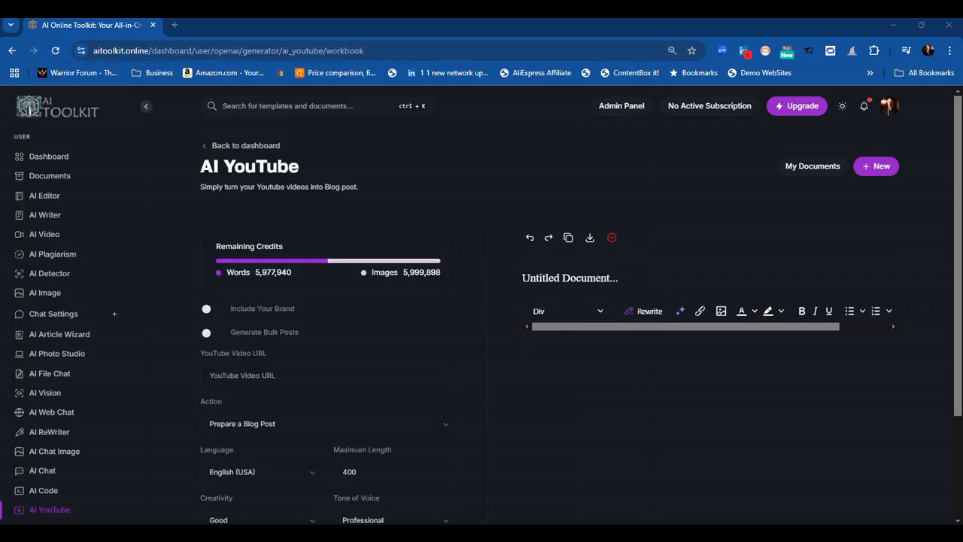
click(280, 376)
text(https://www.youtube.com/watch?v=I2DiAHz79K0&list=PL4KOS6wD2FoyVGcmRP38hVQ-S9_cOSX3G)
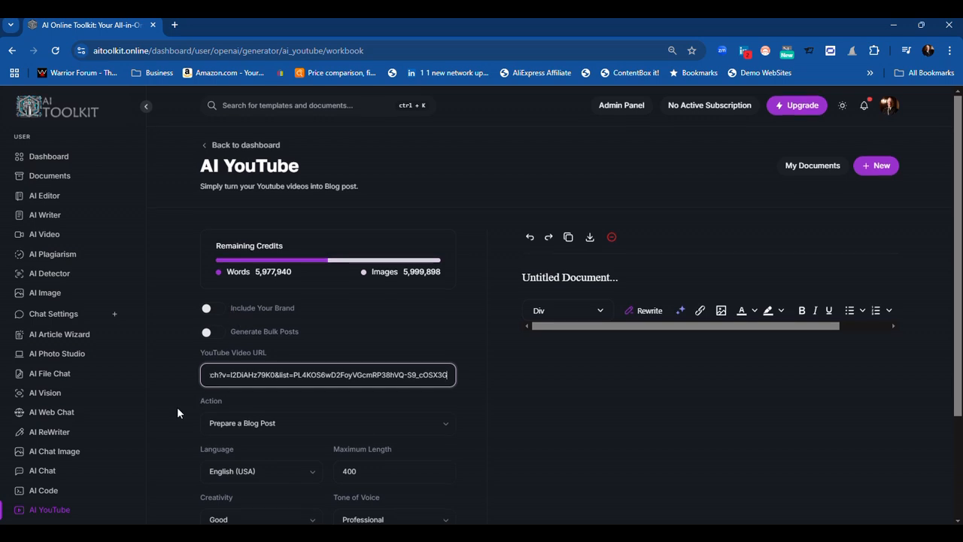
scroll(178, 412, down, 1)
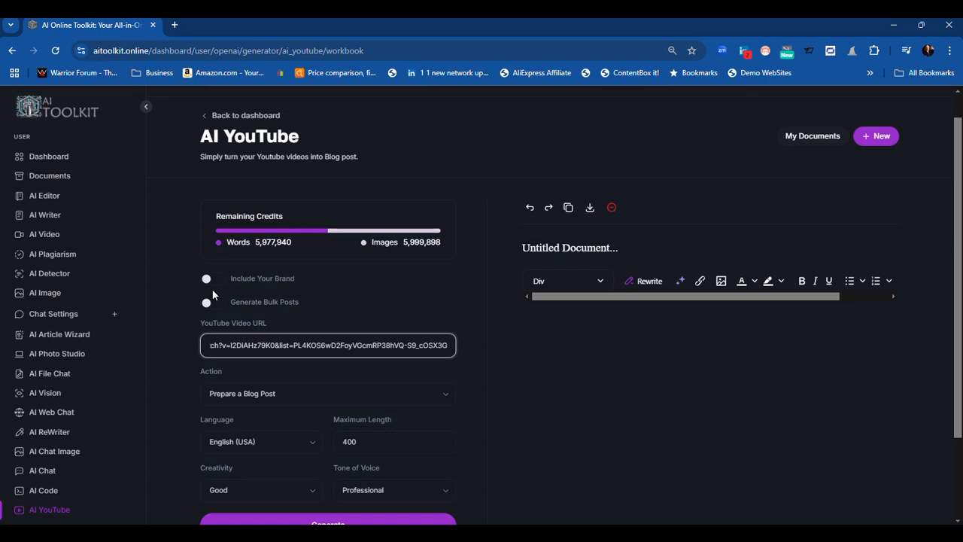
click(205, 308)
click(205, 304)
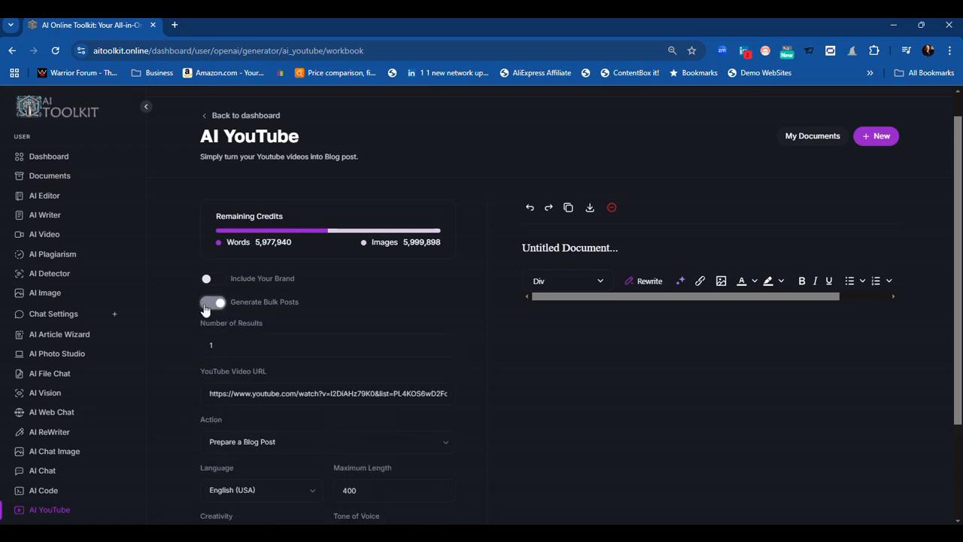
click(205, 306)
- Generate a blog post from the video with a Sarcastic tone of voice and Premium creativity
scroll(211, 369, down, 2)
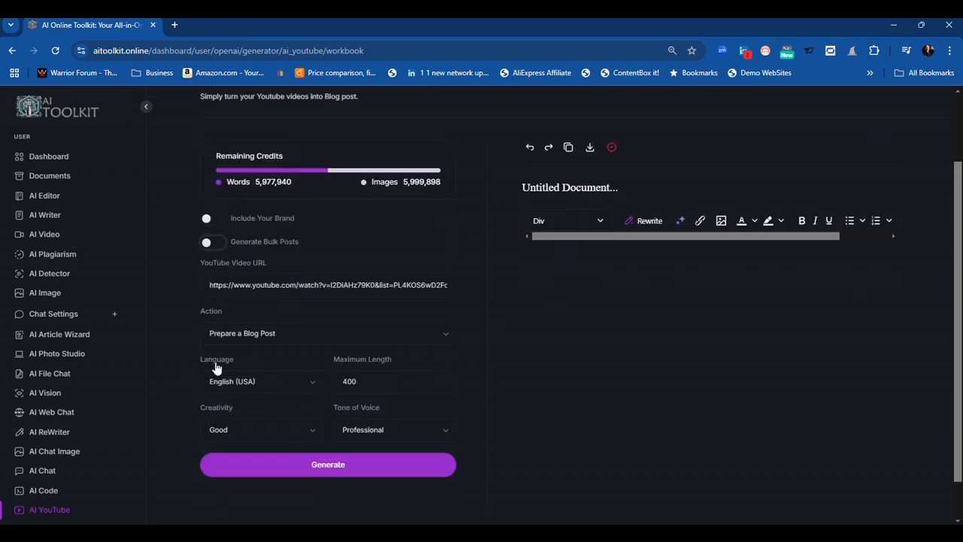
click(272, 335)
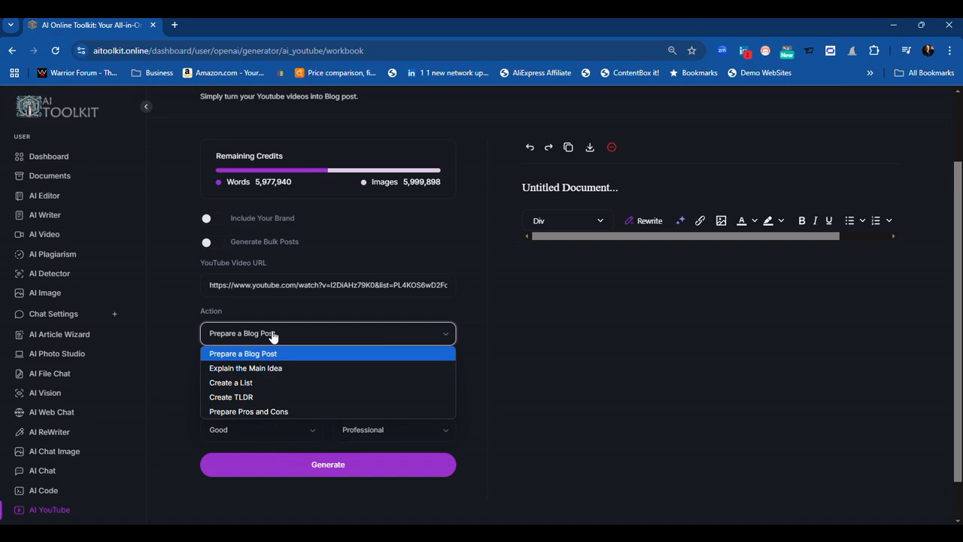
click(273, 335)
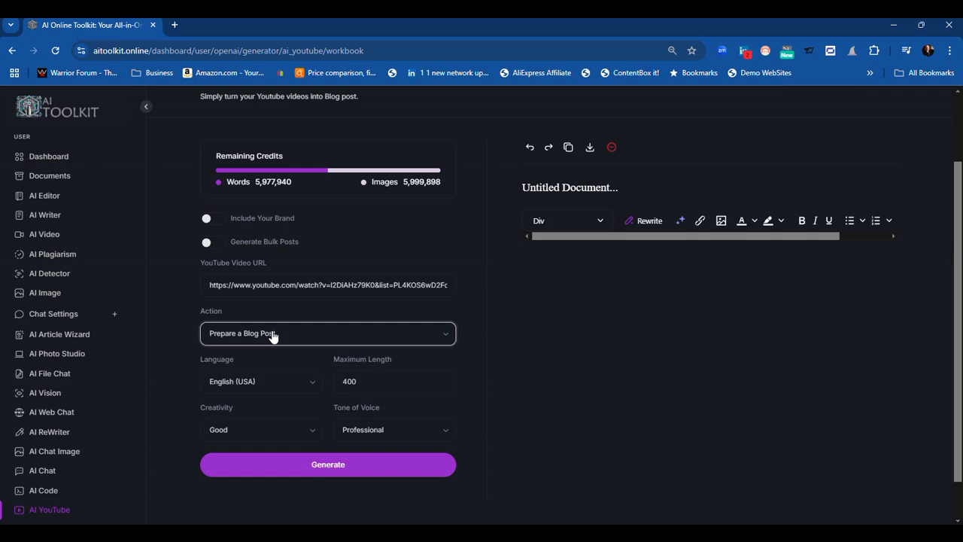
click(660, 313)
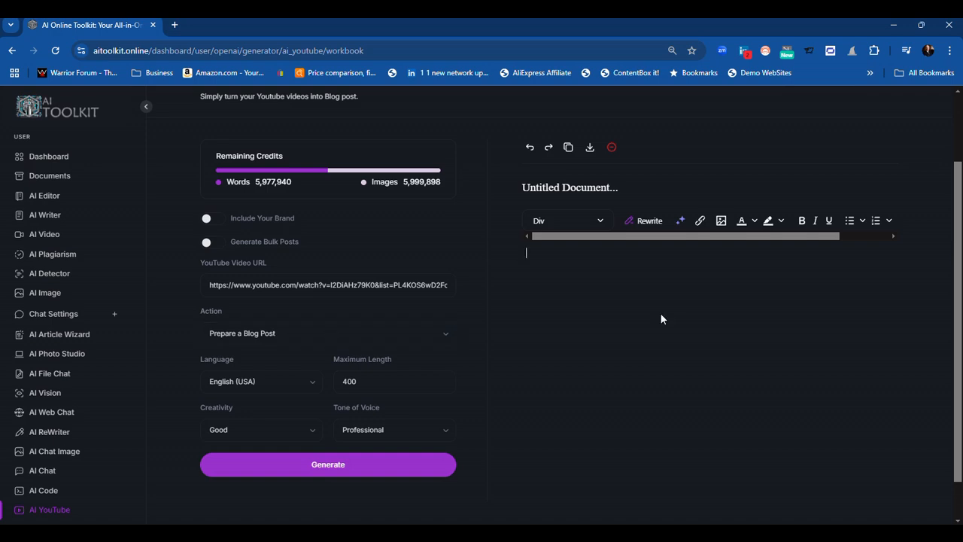
click(391, 438)
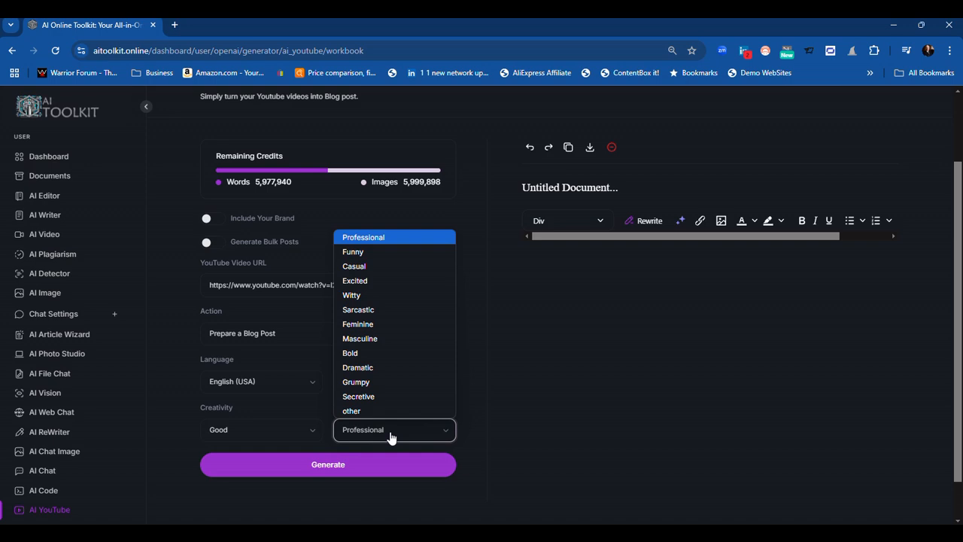
click(382, 310)
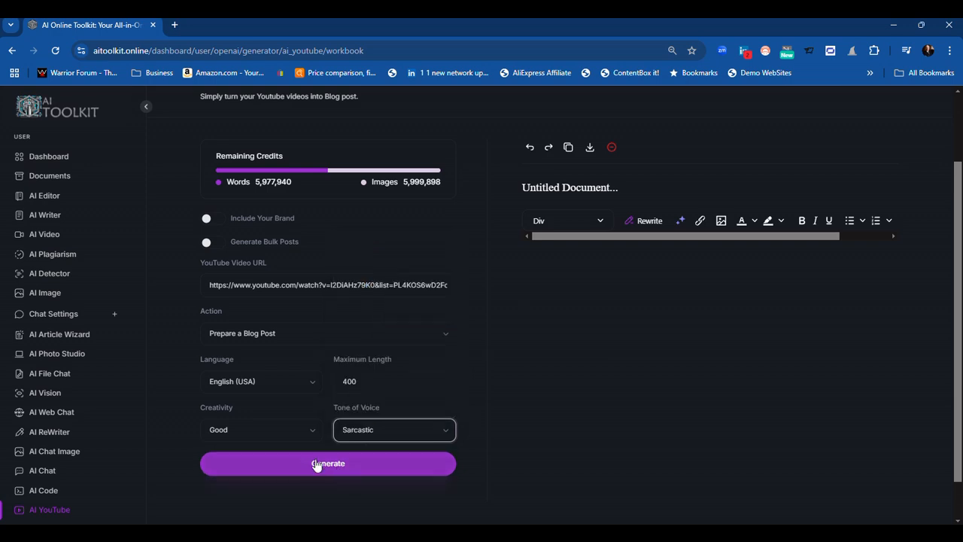
click(262, 430)
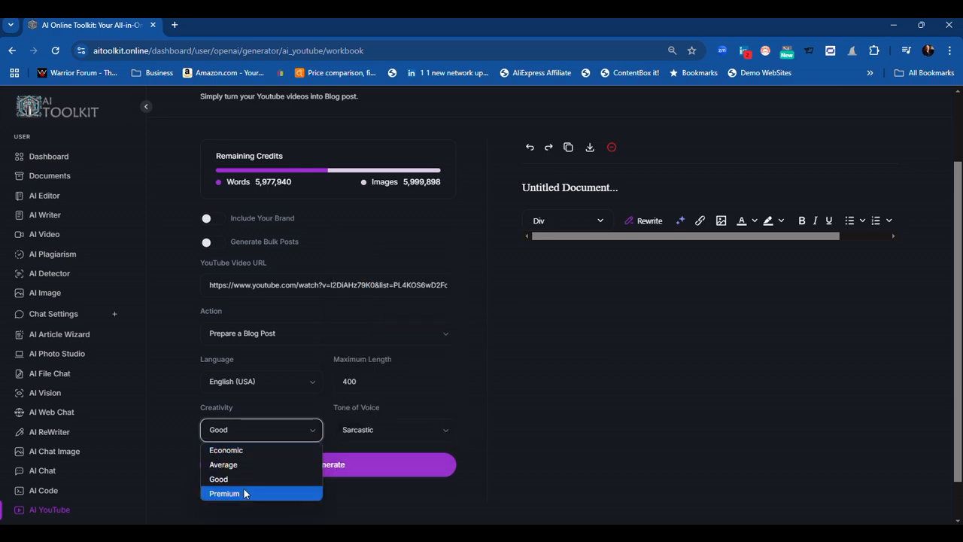
click(245, 493)
click(223, 465)
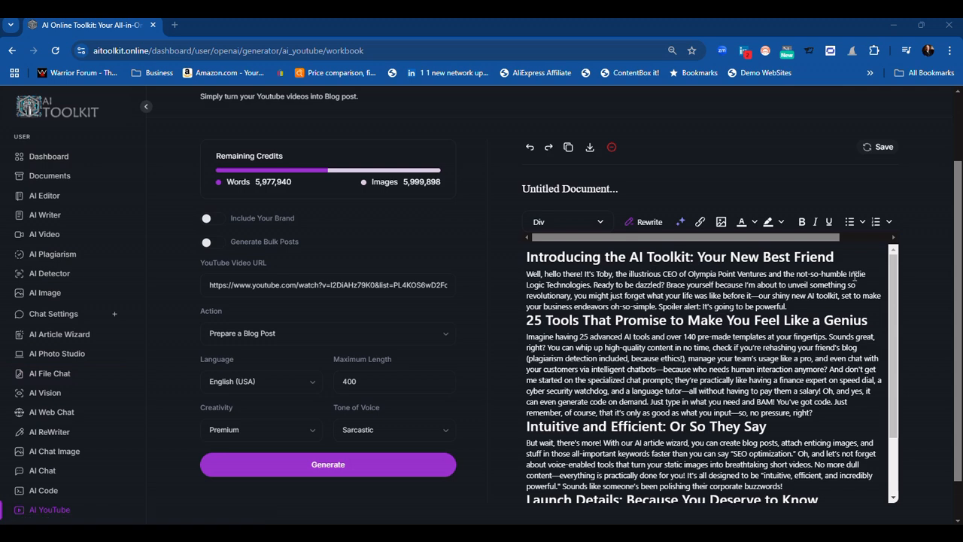
- Replace "Indie Logic" with "IndyLogic" in the opening paragraph of the generated post
drag(848, 274, 546, 291)
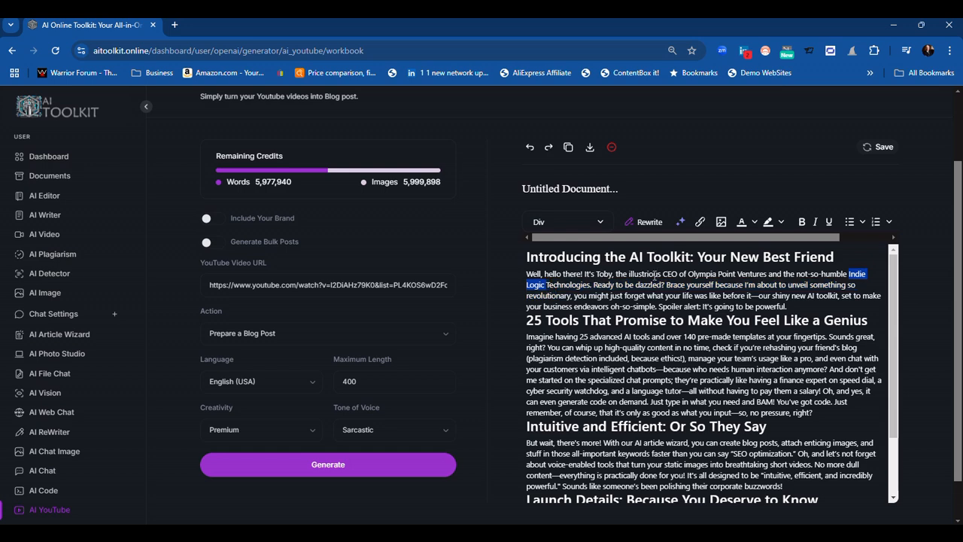
text(IndyLogic)
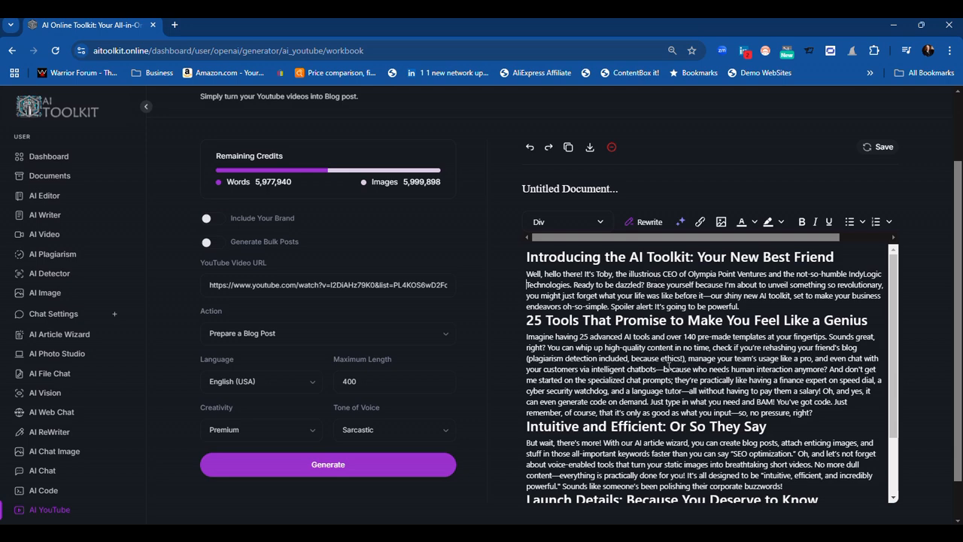
- Change the website address in the closing paragraph to indyogic.com
scroll(669, 367, down, 1)
scroll(669, 368, down, 4)
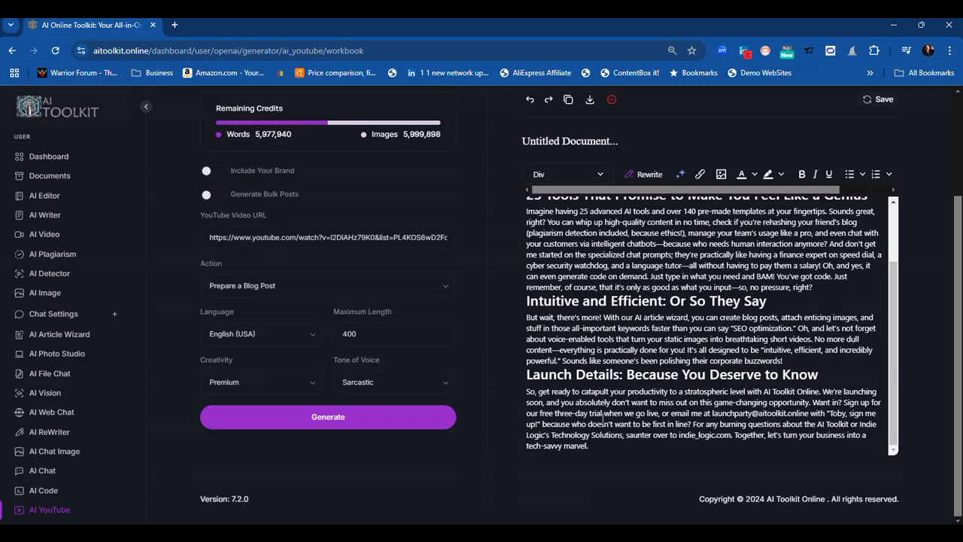
click(690, 435)
key(Delete)
key(Delete)
key(Delete)
text(ly)
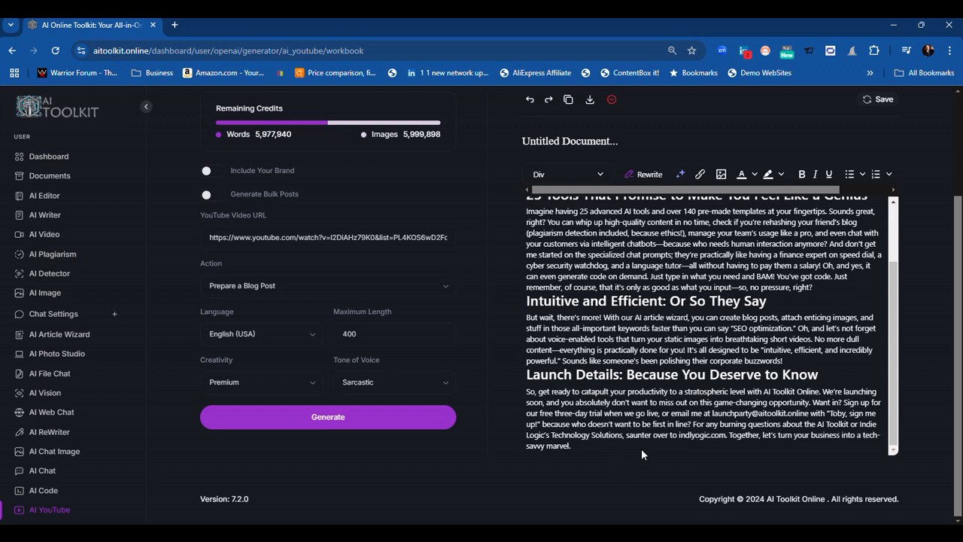
key(BackSpace)
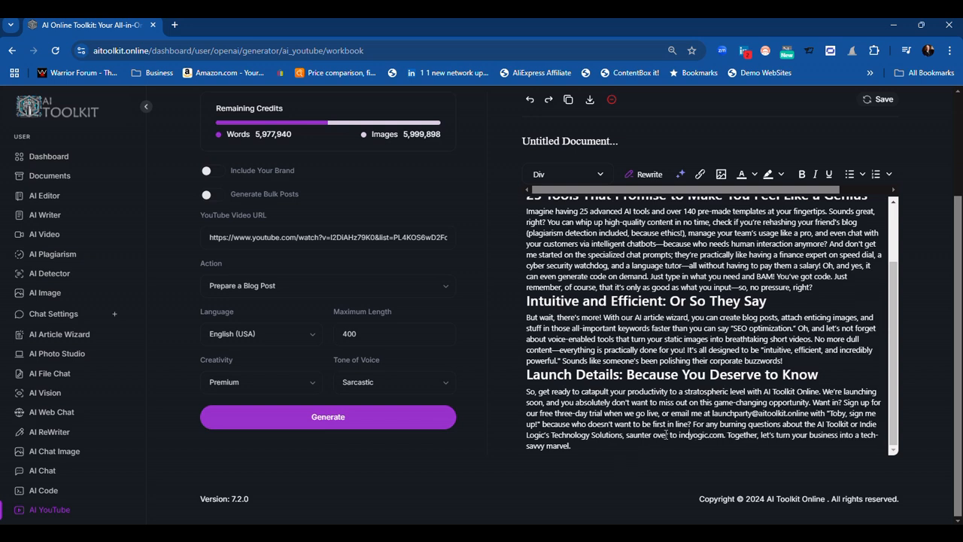
- Correct the company name in the closing paragraph to "IndyLogic's"
click(866, 425)
key(Delete)
key(Delete)
text(y)
key(Delete)
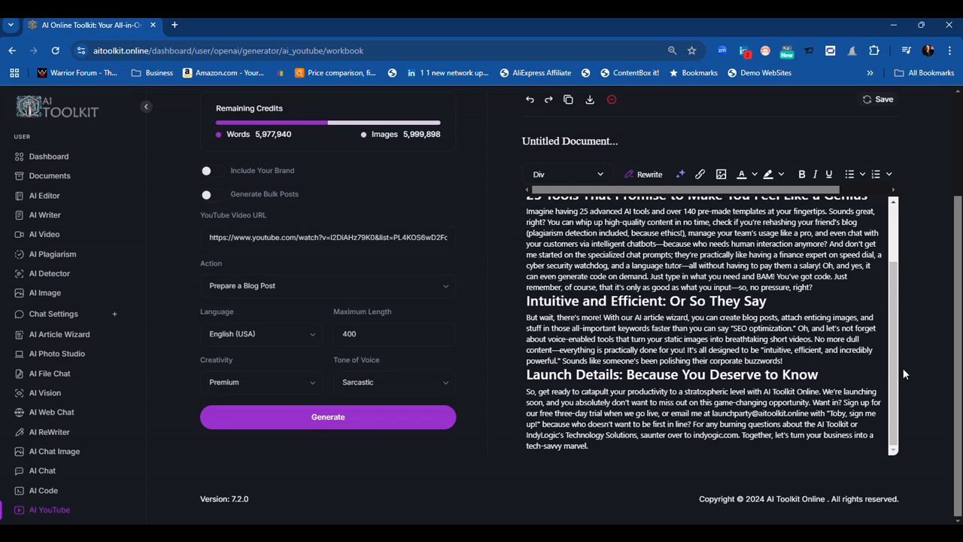
- Save the edited blog post document
scroll(708, 324, up, 5)
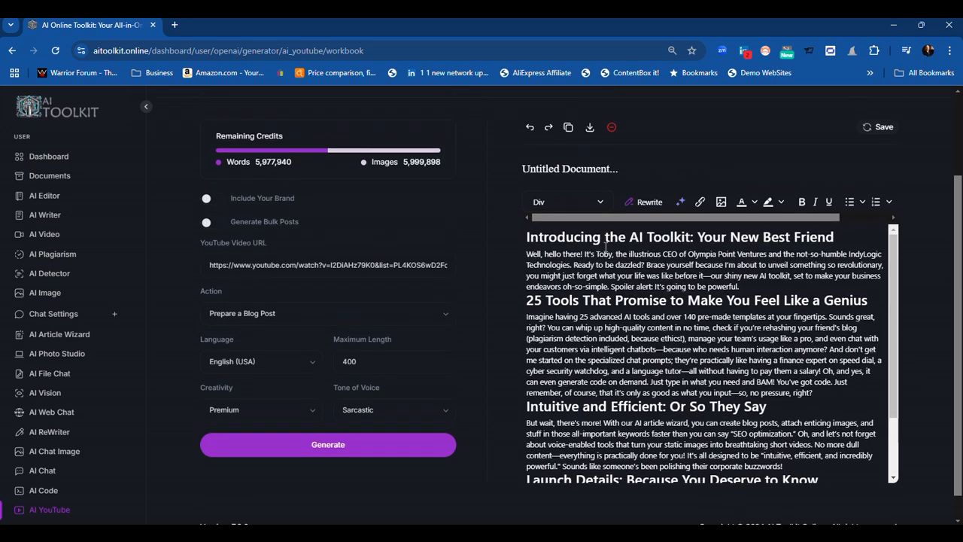
scroll(612, 245, down, 2)
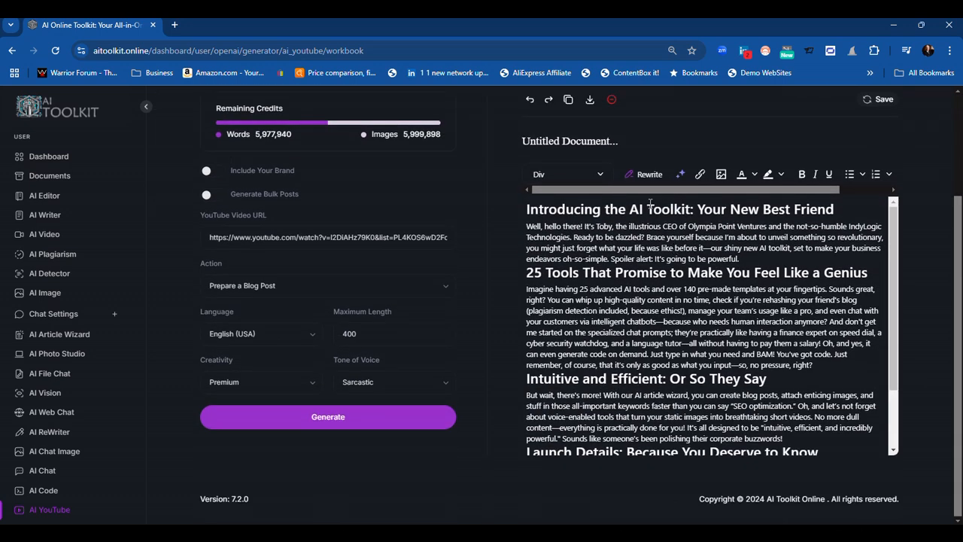
click(592, 100)
click(879, 99)
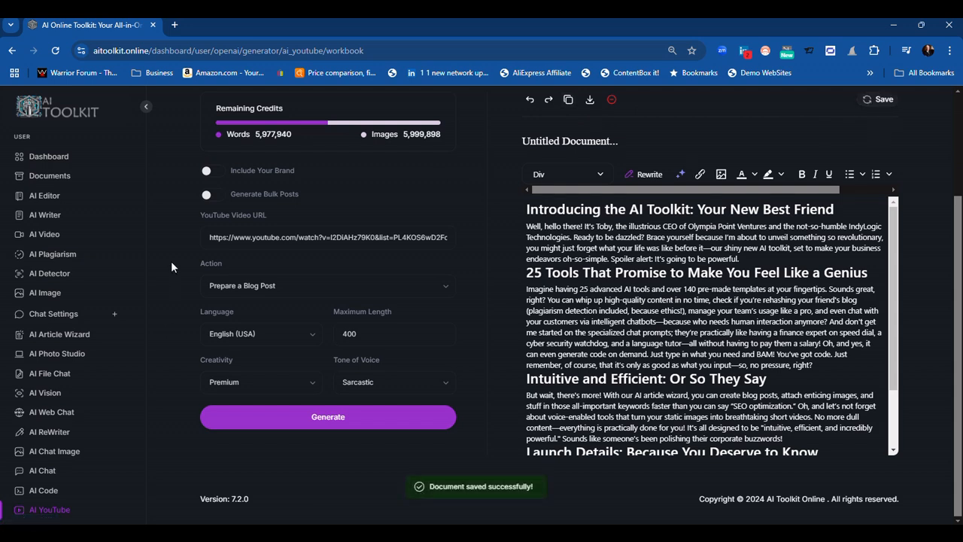
- Set the generator's action to Prepare Pros and Cons for the same video
scroll(279, 277, up, 1)
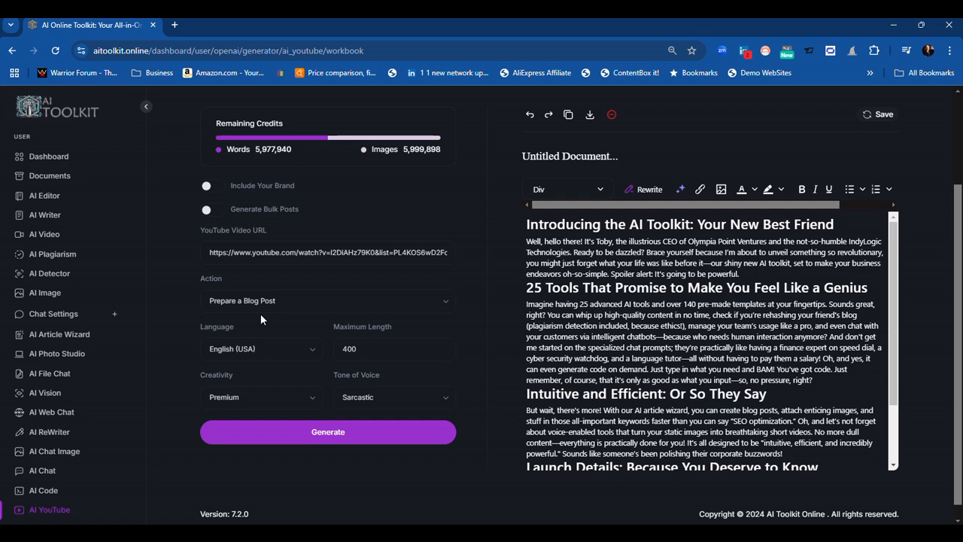
click(245, 297)
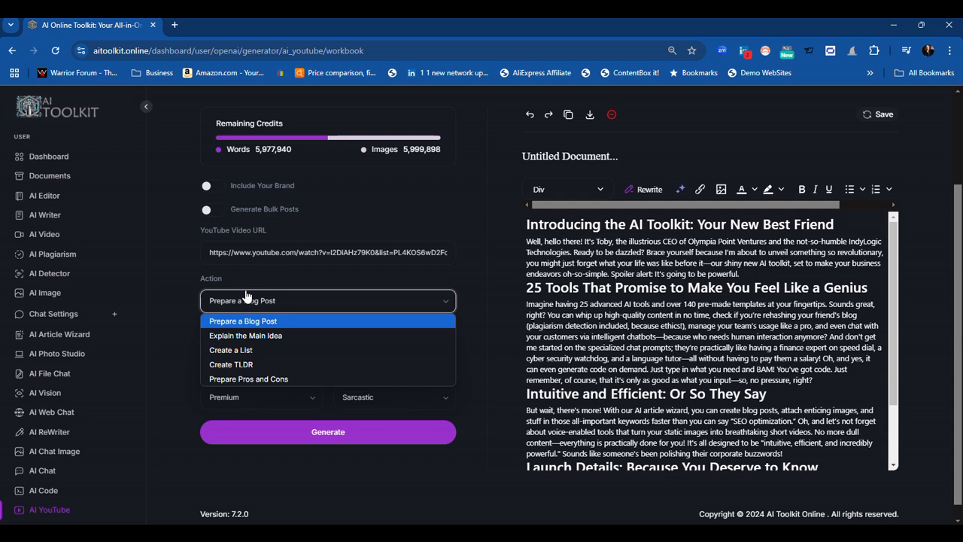
click(262, 381)
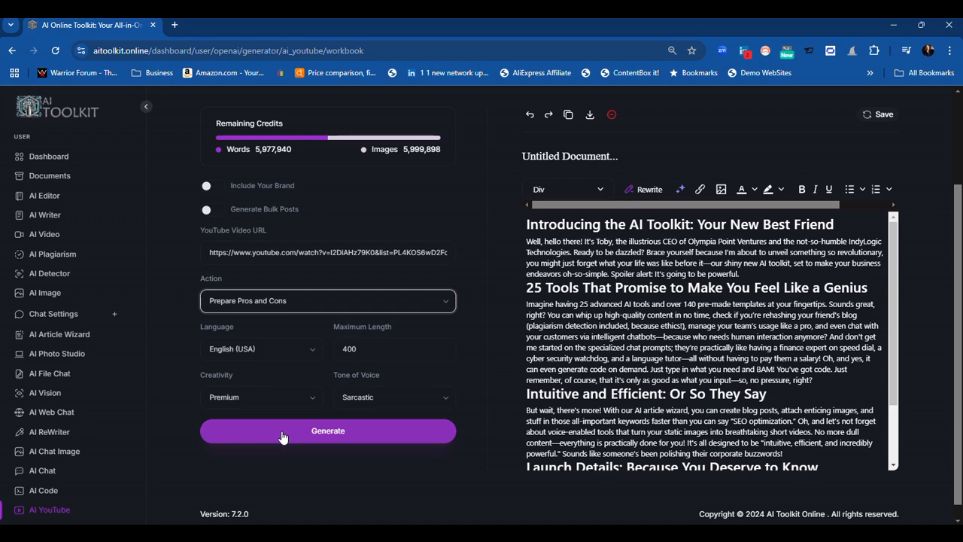
- Set the tone of voice to Casual and generate the pros and cons text
scroll(728, 376, up, 3)
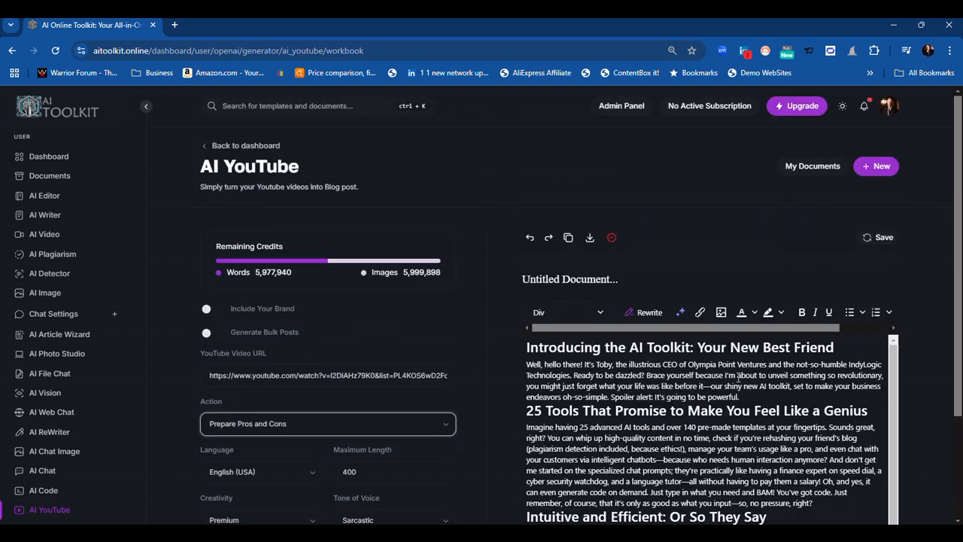
scroll(613, 387, down, 1)
scroll(564, 404, up, 1)
scroll(533, 401, down, 1)
scroll(530, 399, down, 1)
scroll(481, 401, down, 2)
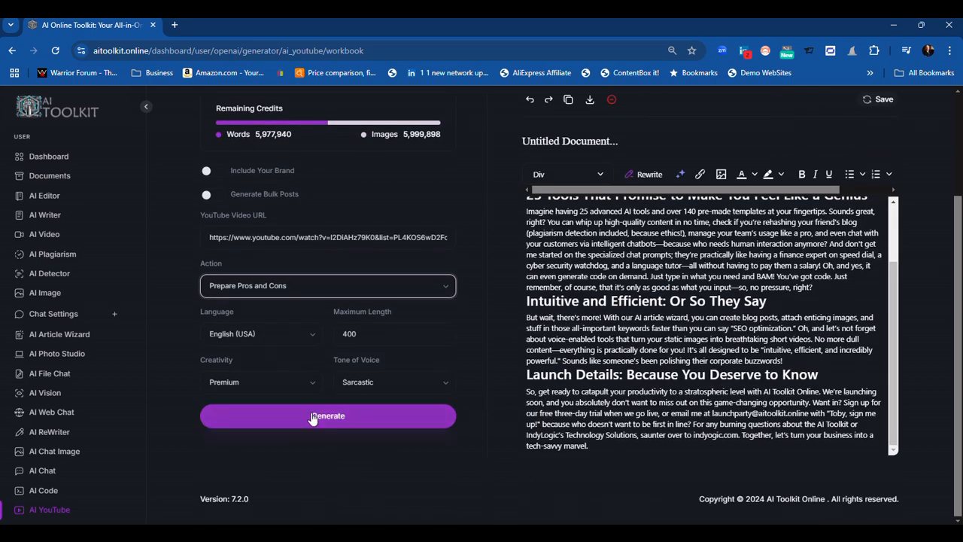
click(390, 383)
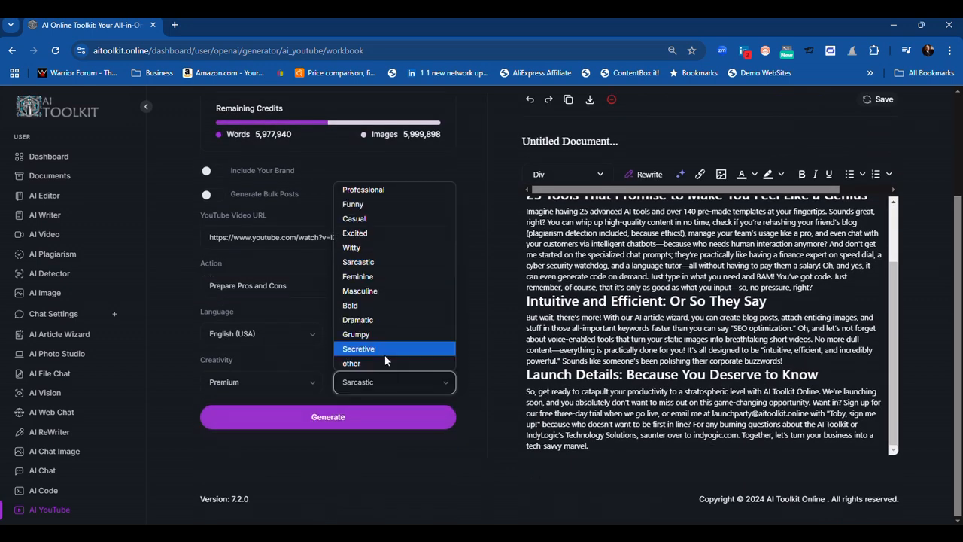
click(384, 220)
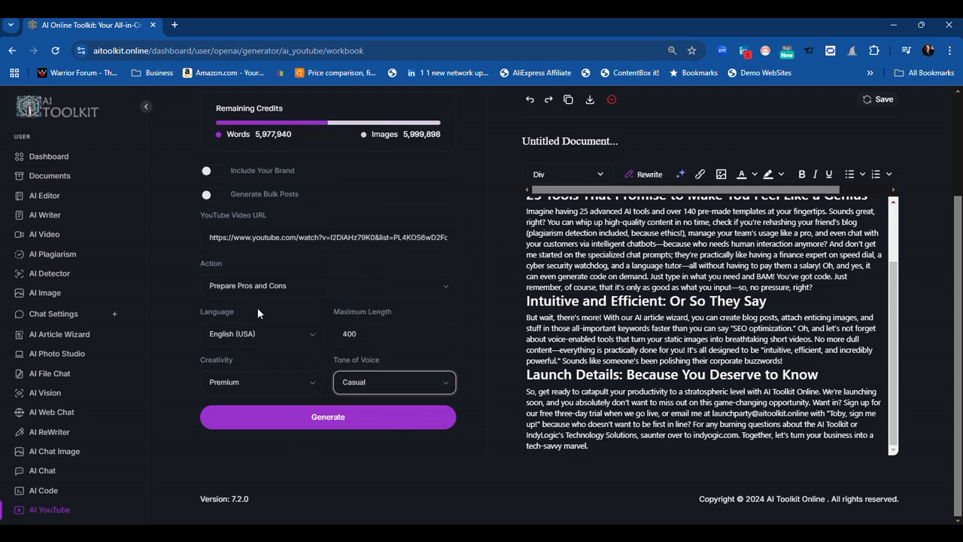
click(309, 416)
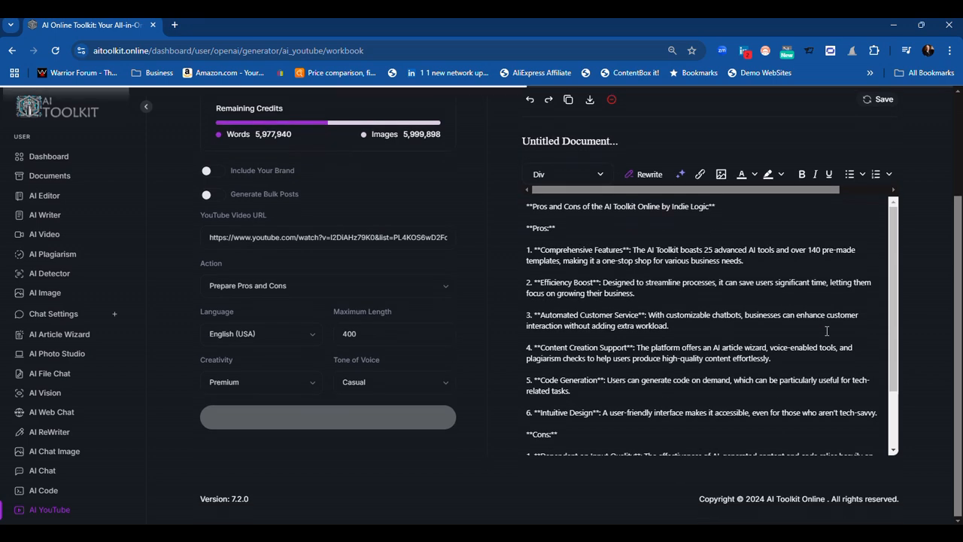
- Read through the generated pros and cons from the cons and closing summary back to the heading
scroll(827, 331, down, 3)
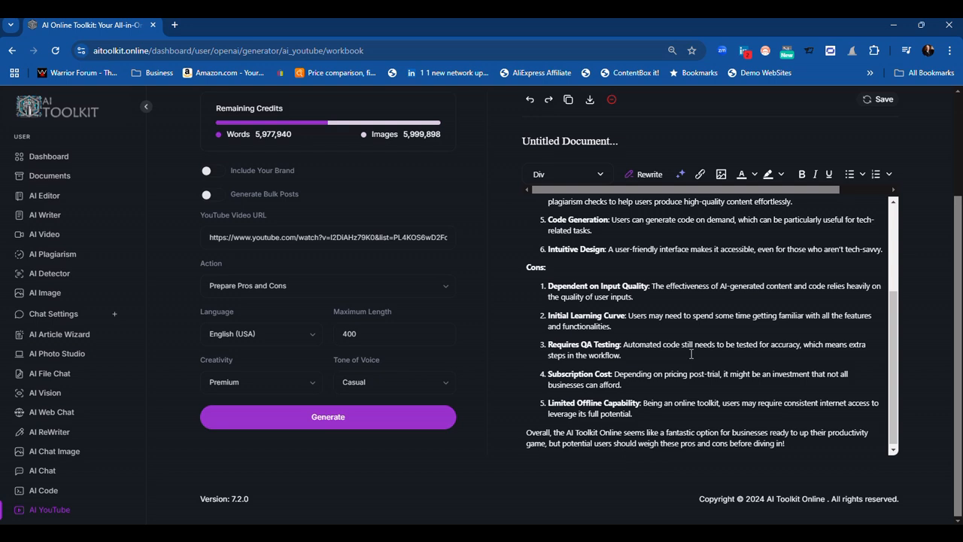
click(548, 347)
scroll(702, 346, up, 3)
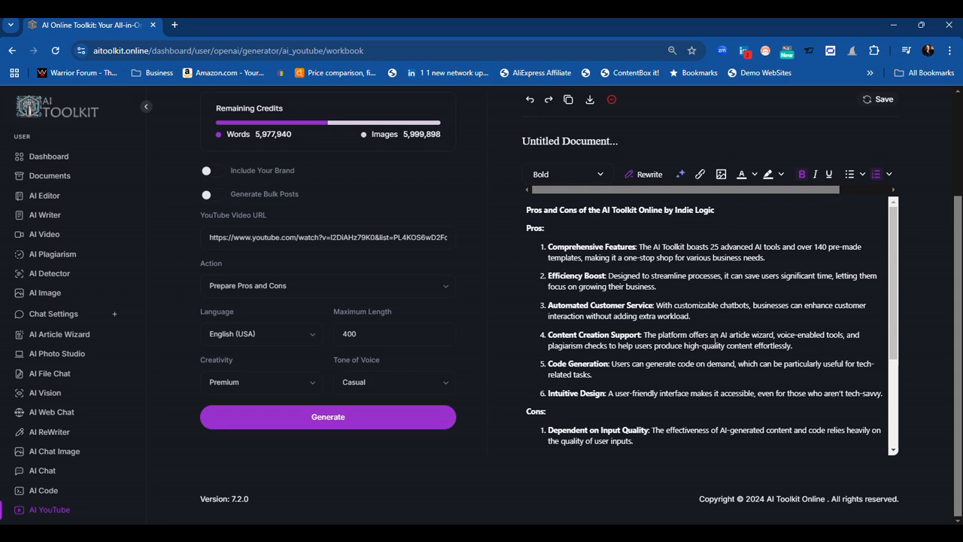
scroll(715, 340, up, 1)
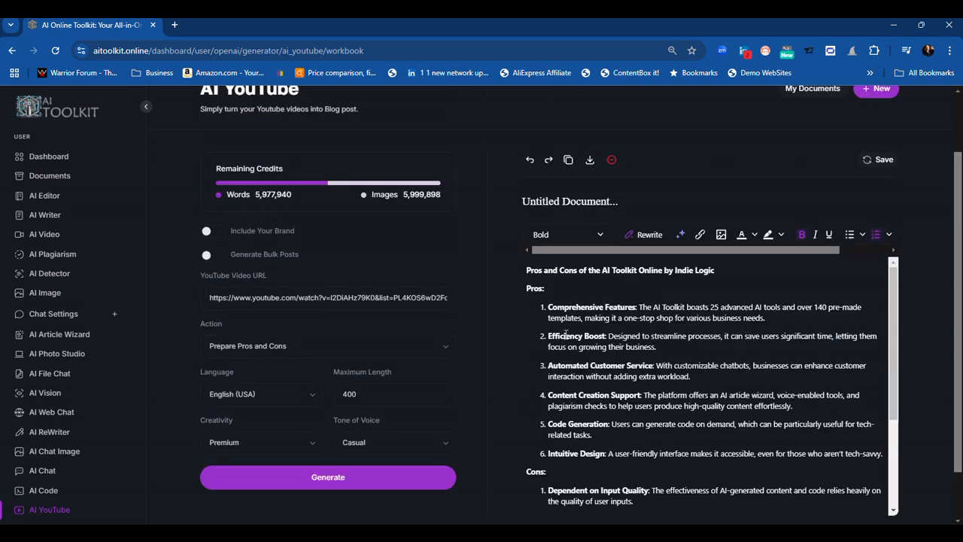